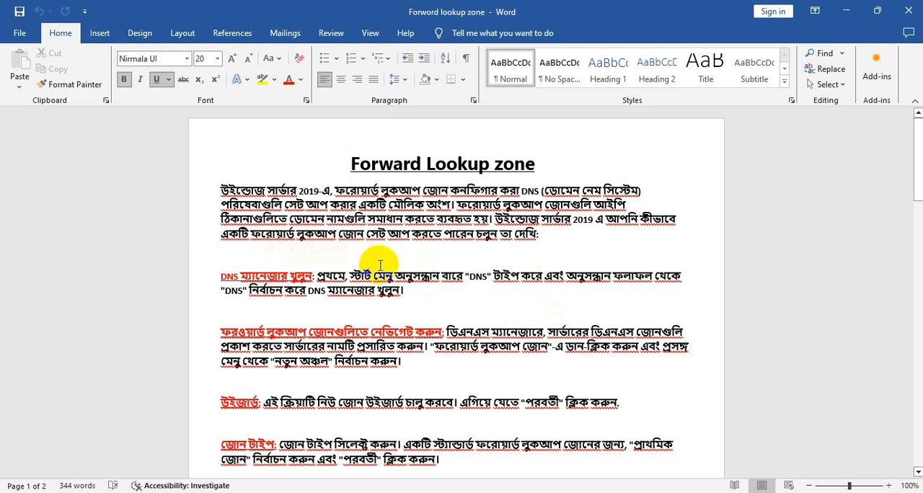
# Read through the Forward Lookup zone document from the introduction to the closing testing section.
pyautogui.scroll(-2, 436, 273)
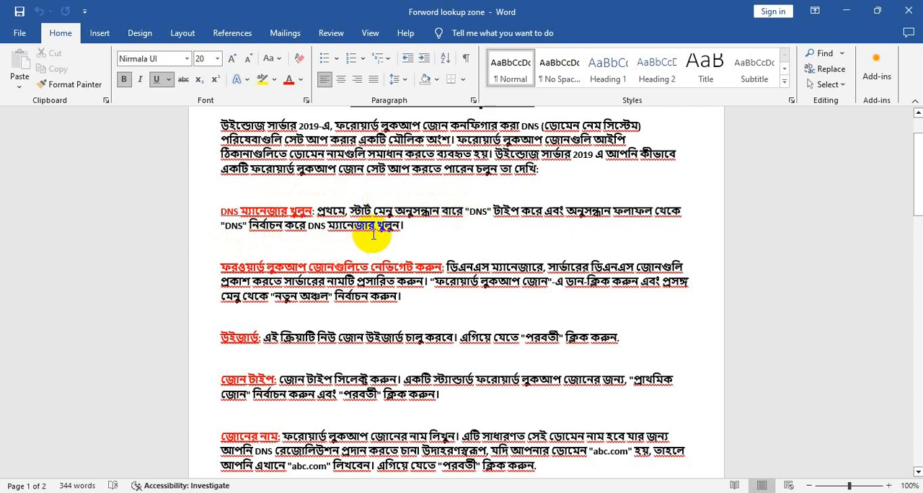
pyautogui.scroll(-2, 389, 252)
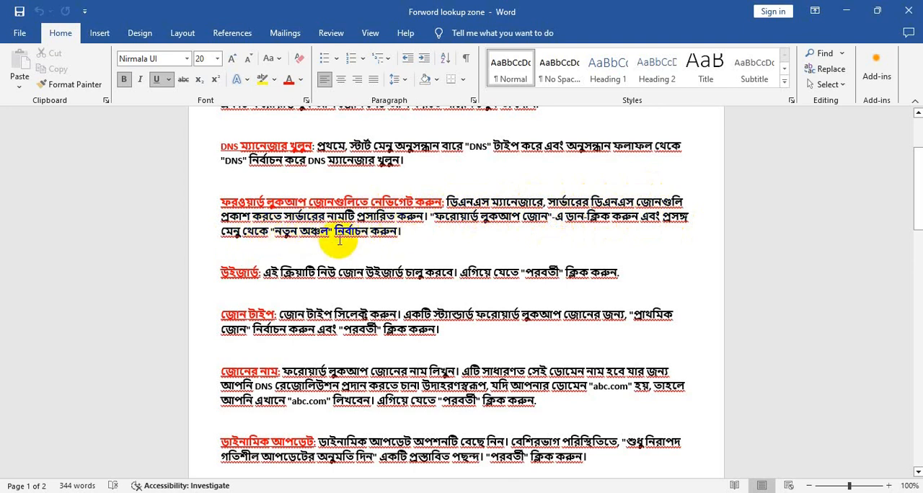
pyautogui.scroll(-1, 339, 240)
pyautogui.scroll(-1, 263, 242)
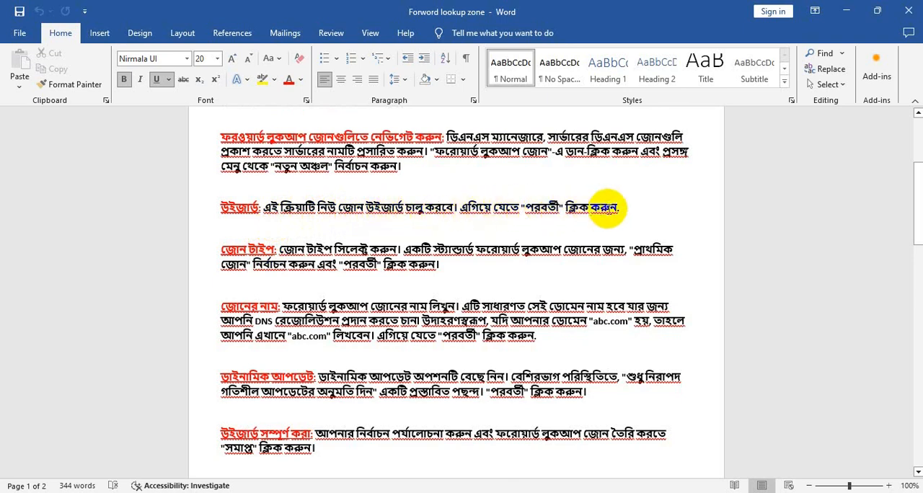
pyautogui.scroll(-1, 402, 227)
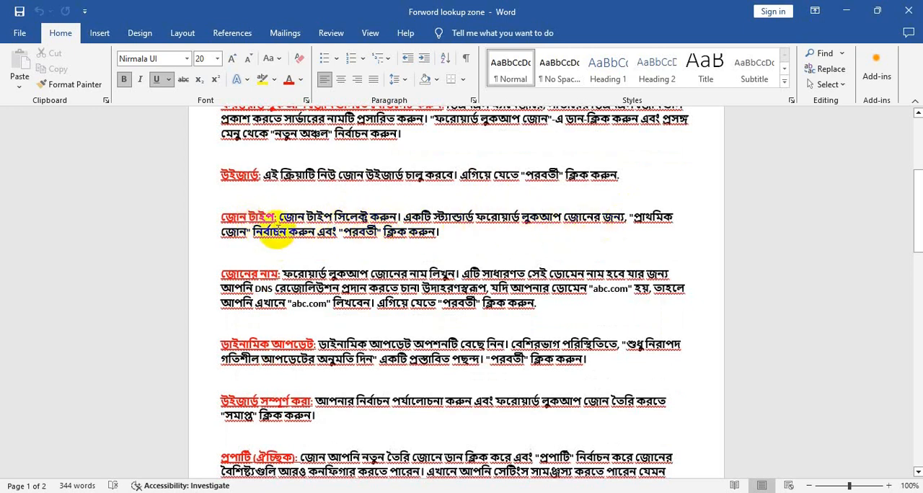
pyautogui.moveTo(274, 232); pyautogui.dragTo(288, 238)
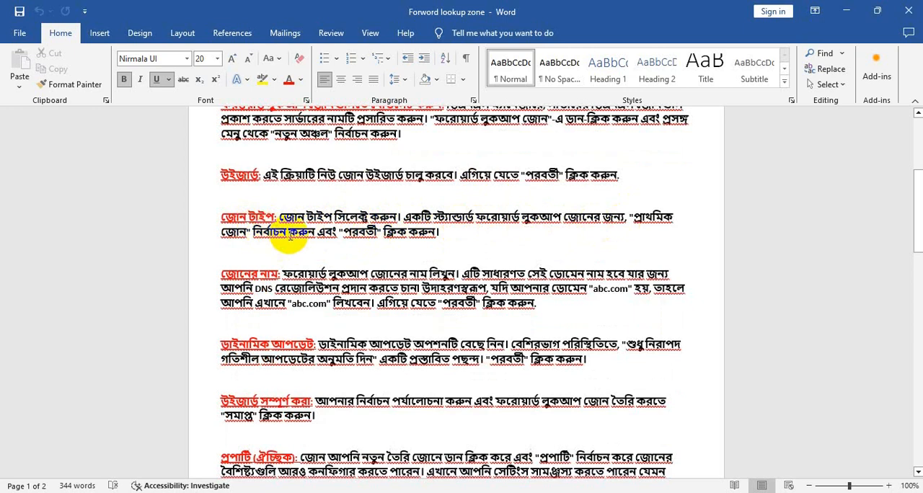
pyautogui.scroll(-2, 360, 234)
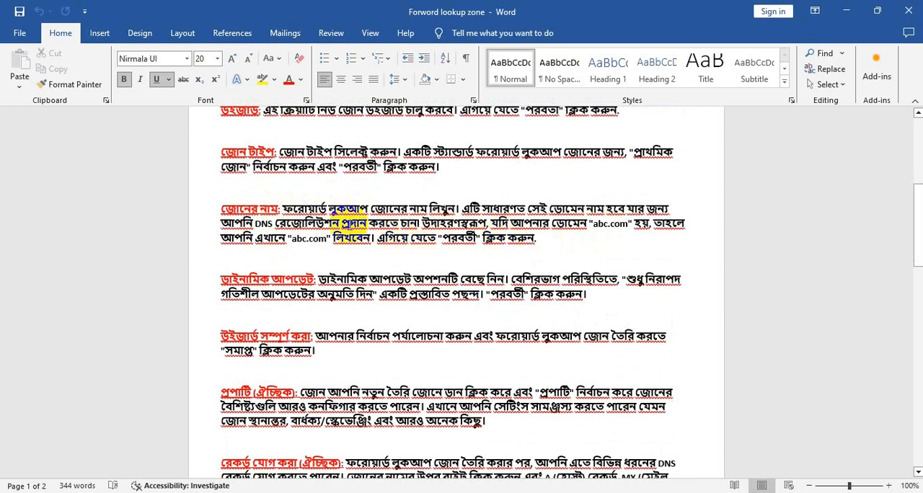
pyautogui.scroll(-1, 340, 213)
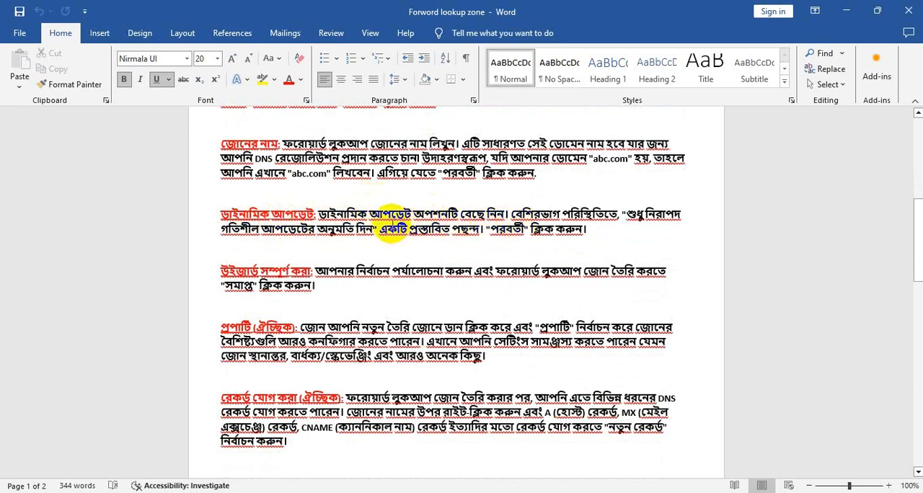
pyautogui.scroll(-2, 465, 235)
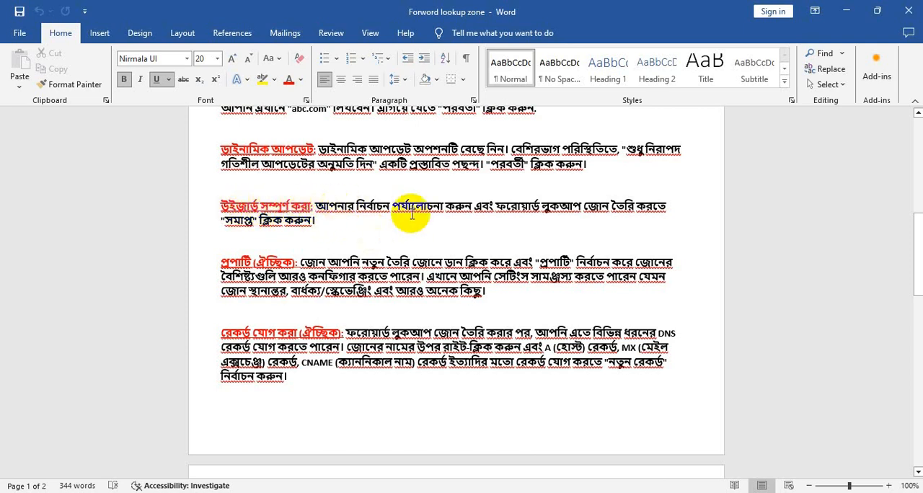
pyautogui.scroll(-3, 411, 214)
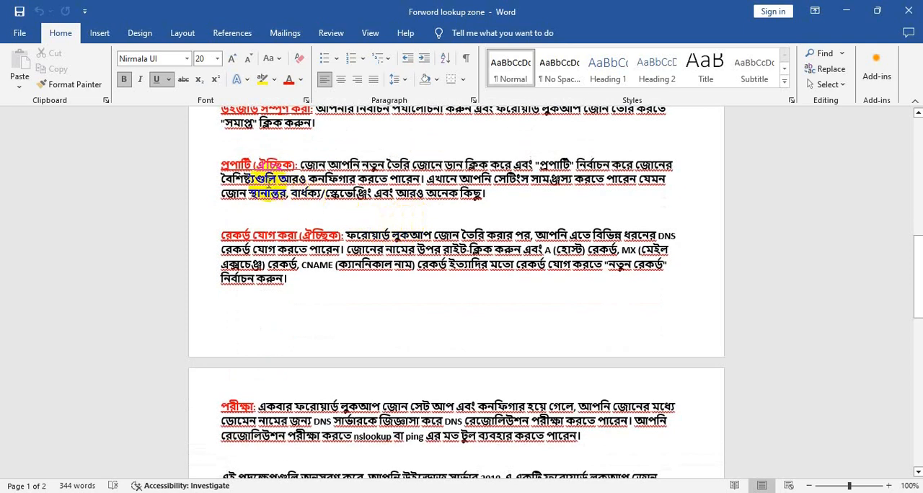
pyautogui.scroll(-2, 237, 191)
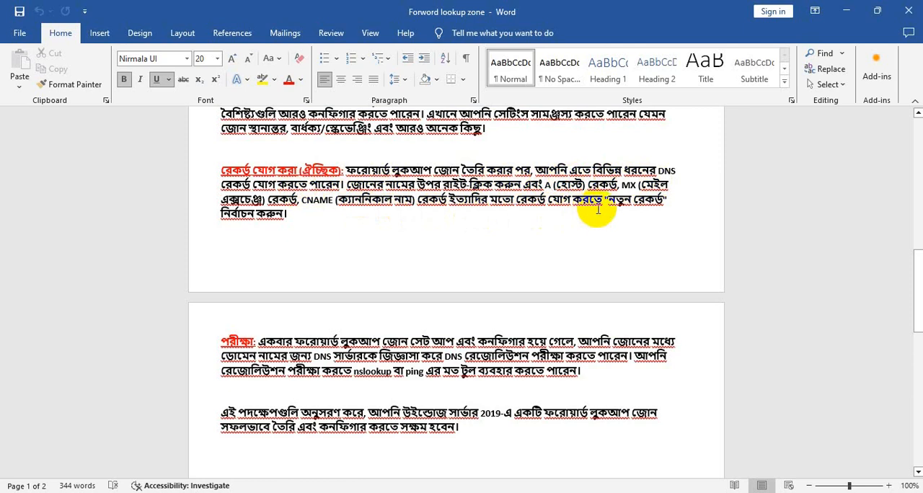
pyautogui.scroll(-3, 324, 230)
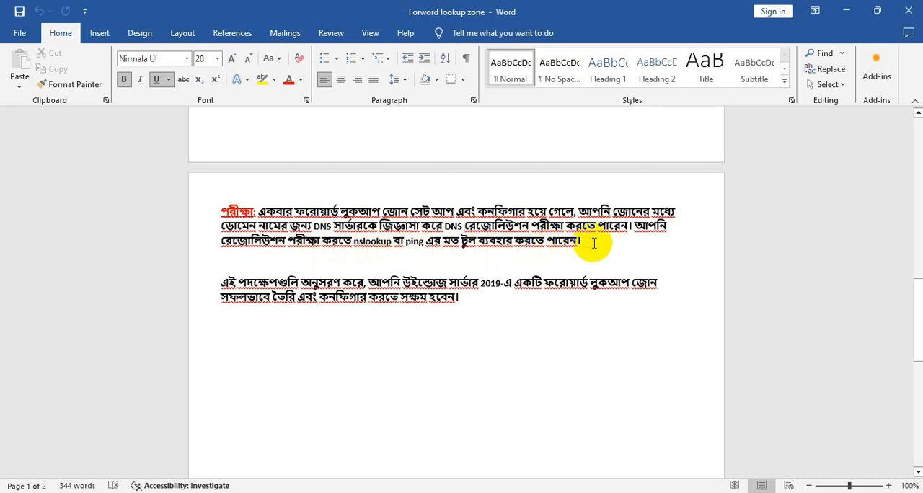
pyautogui.scroll(-1, 575, 251)
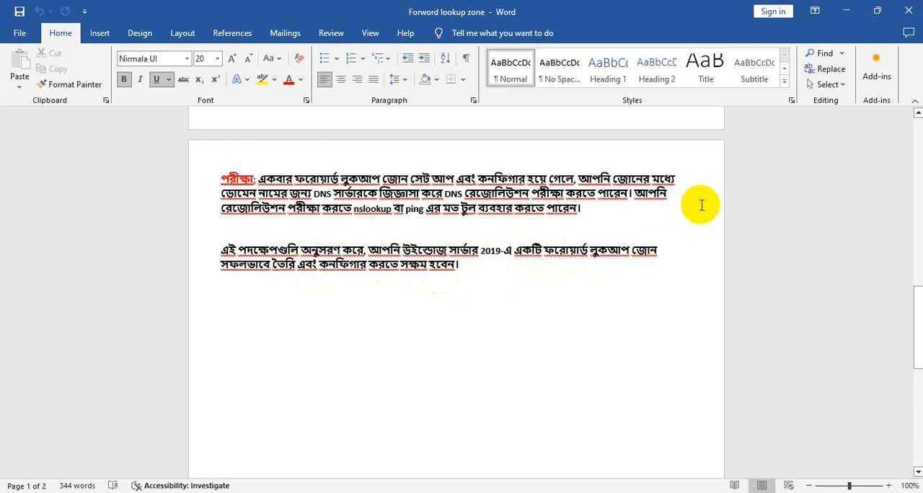
# Switch from Word to the Server2 virtual machine in VMware Workstation and open DNS Manager maximized with SERVER2 expanded.
pyautogui.click(846, 11)
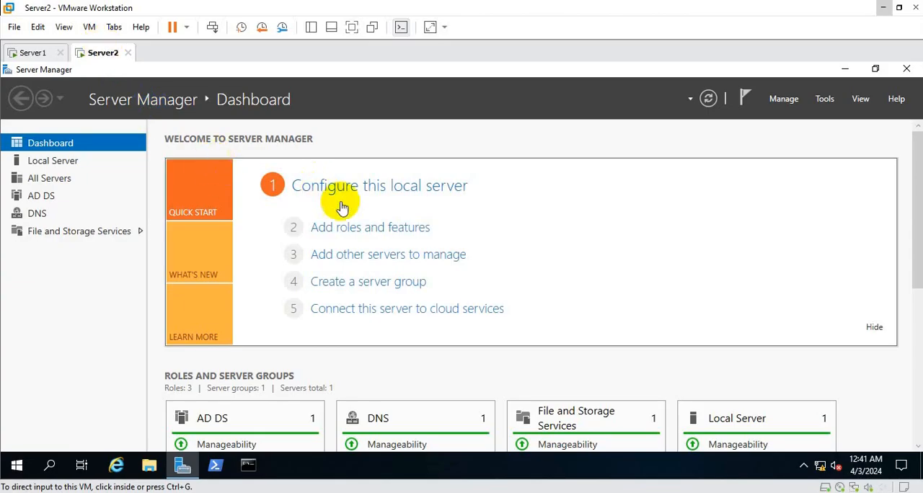
pyautogui.click(825, 101)
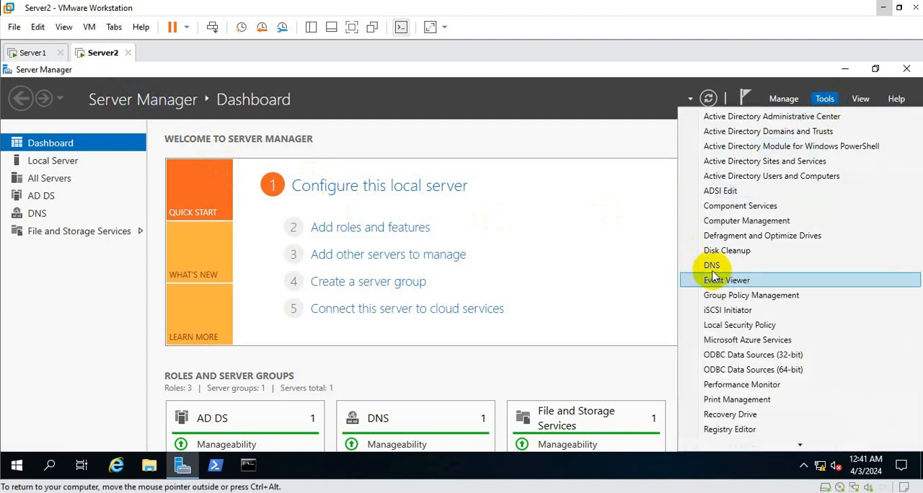
pyautogui.click(711, 267)
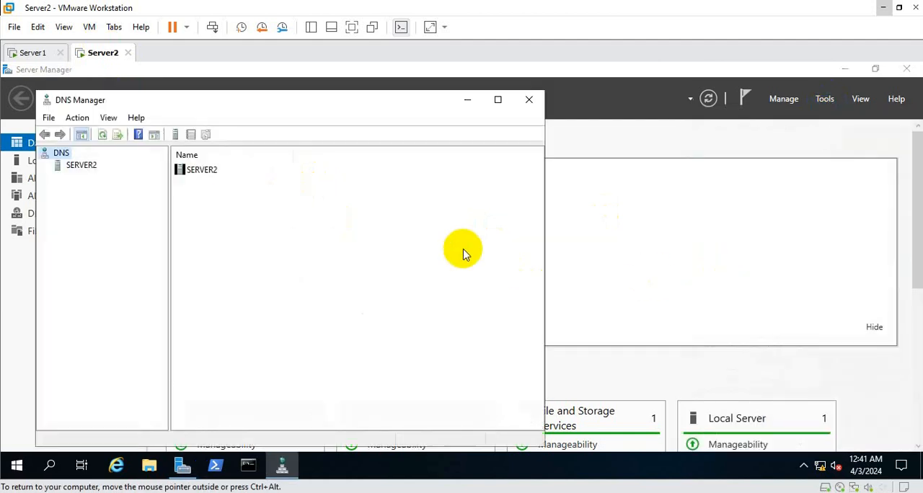
pyautogui.click(497, 101)
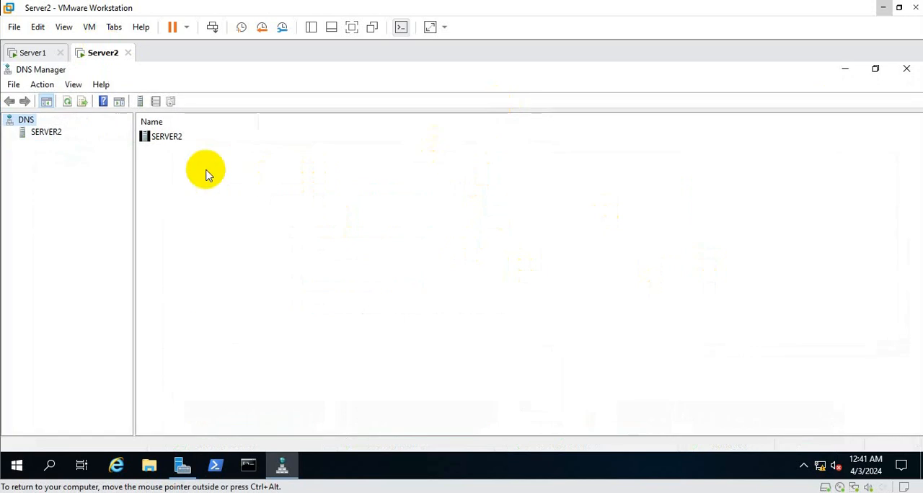
pyautogui.click(43, 133)
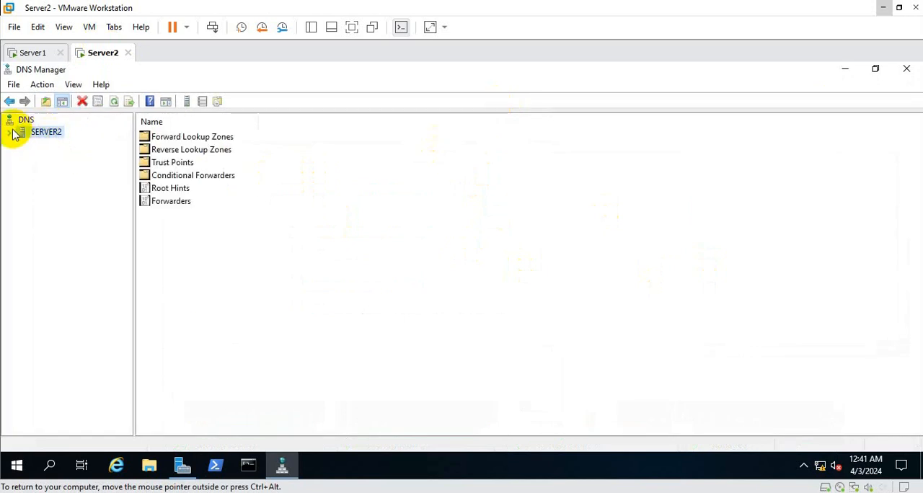
pyautogui.click(10, 132)
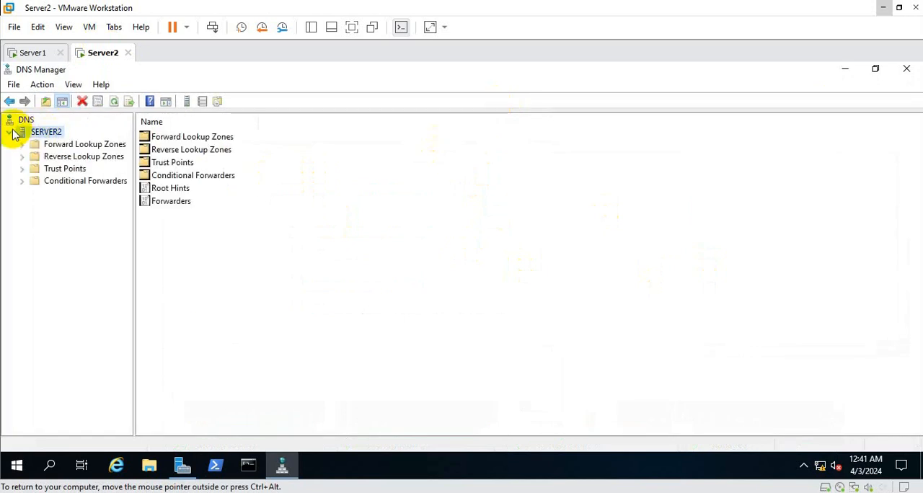
# Start a new forward lookup zone as an Active Directory-stored primary zone, replicated to all DNS servers in the abc.com domain.
pyautogui.click(96, 147)
pyautogui.rightClick(96, 147)
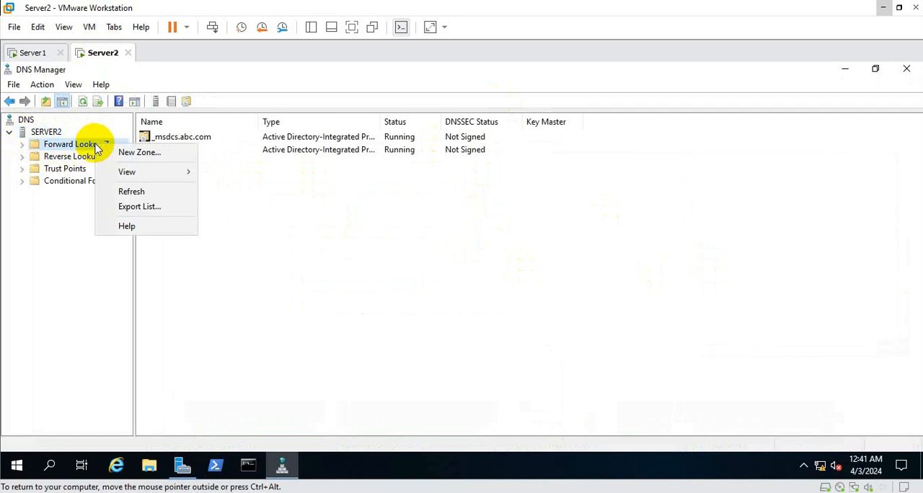
pyautogui.click(132, 157)
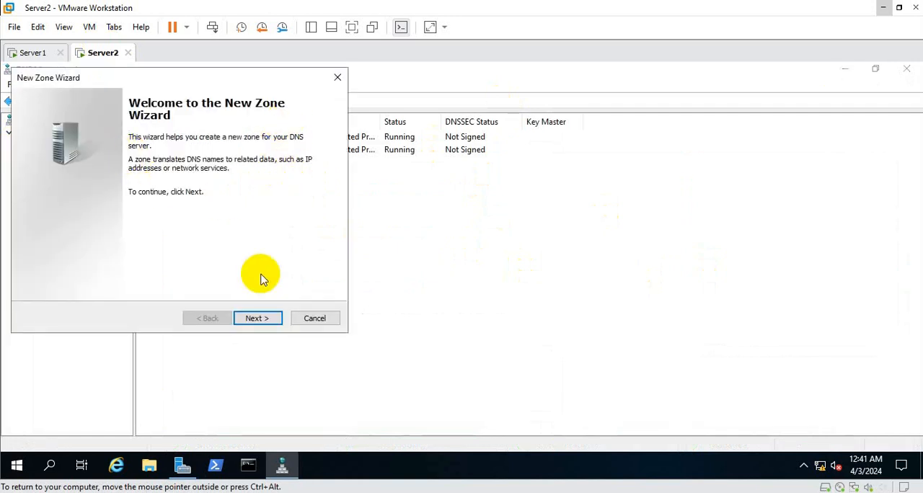
pyautogui.click(259, 318)
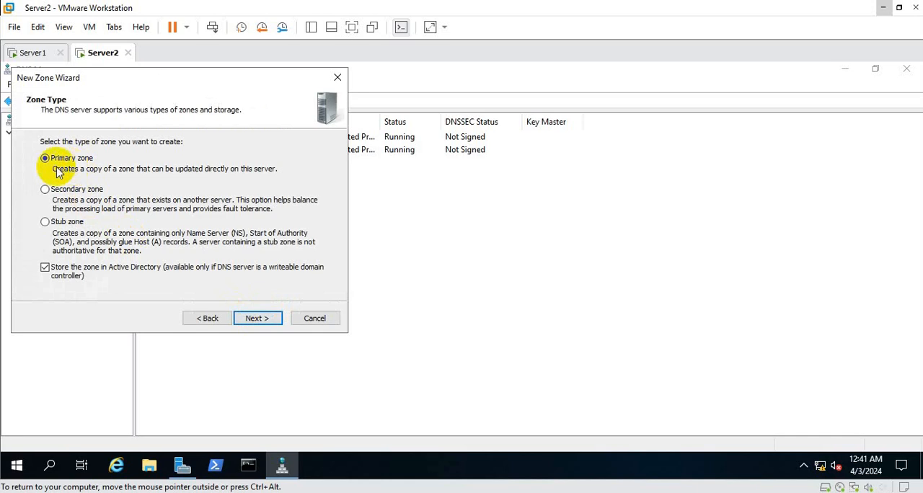
pyautogui.click(252, 319)
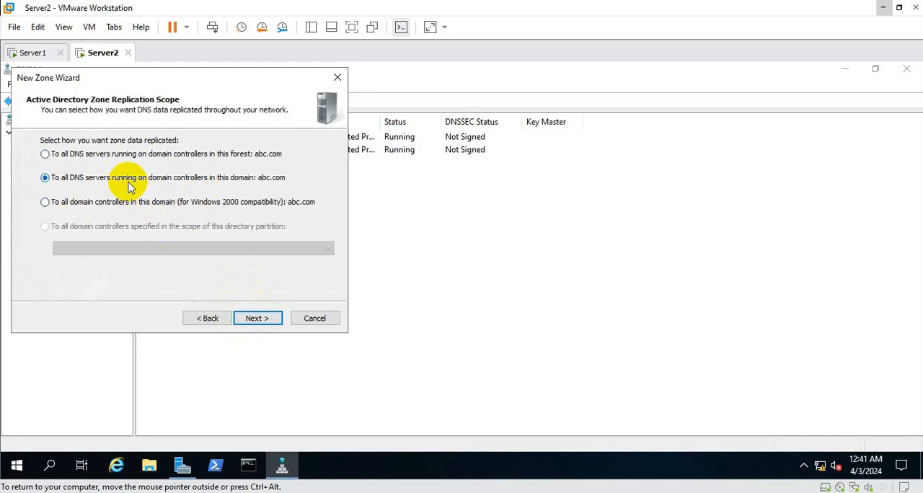
pyautogui.click(258, 317)
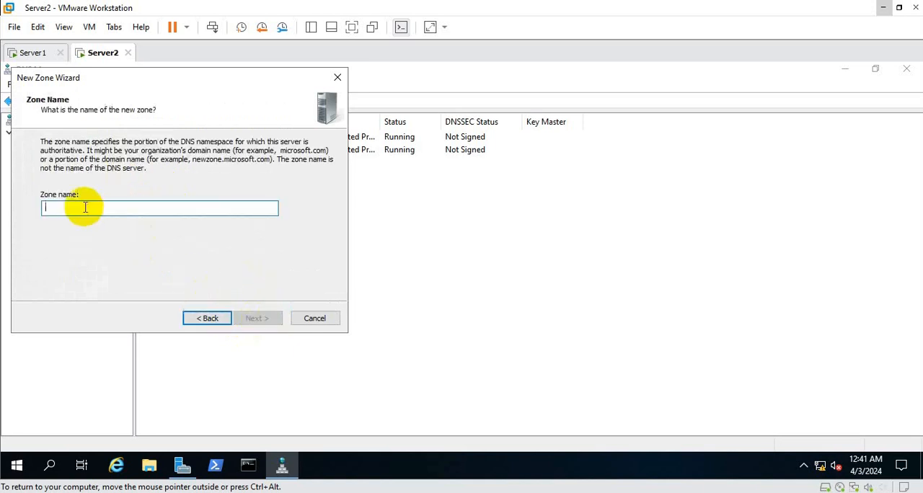
# Name the zone contoso.com, allow only secure dynamic updates, and finish creating it.
pyautogui.write('contoso.com')
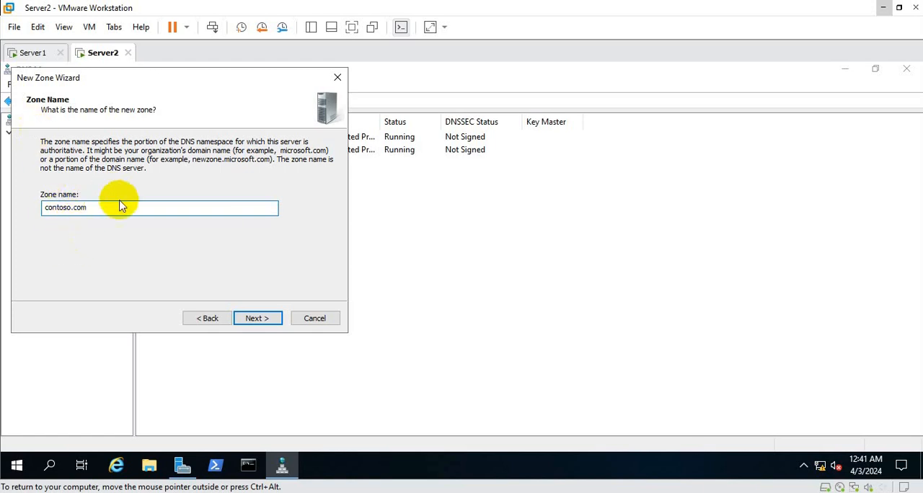
pyautogui.click(257, 320)
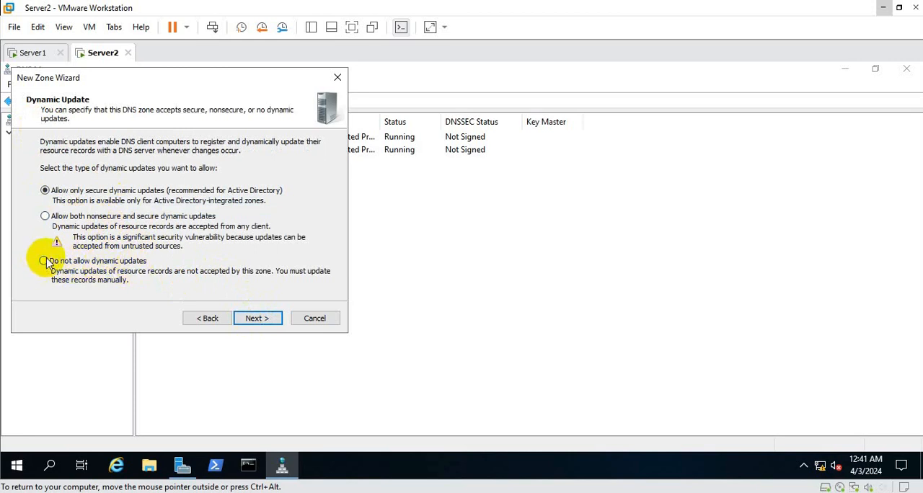
pyautogui.click(259, 318)
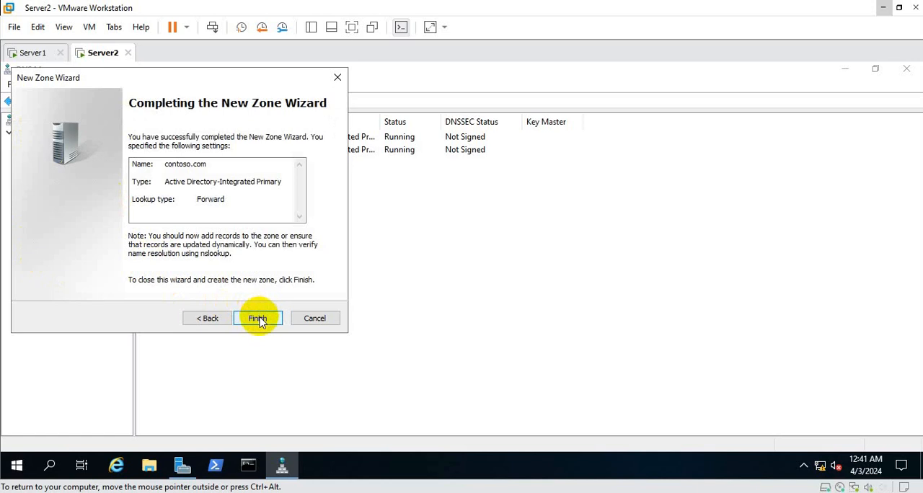
pyautogui.click(258, 319)
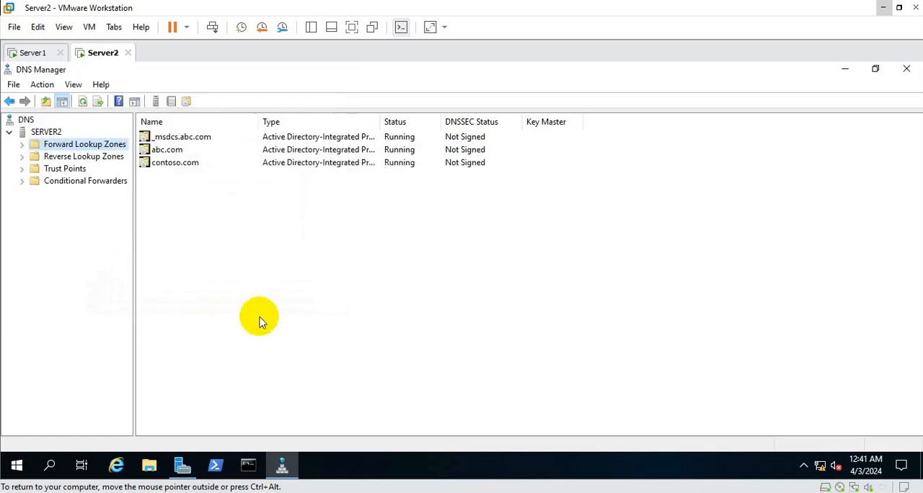
# Refresh the contoso.com zone and open it to show its records.
pyautogui.rightClick(160, 164)
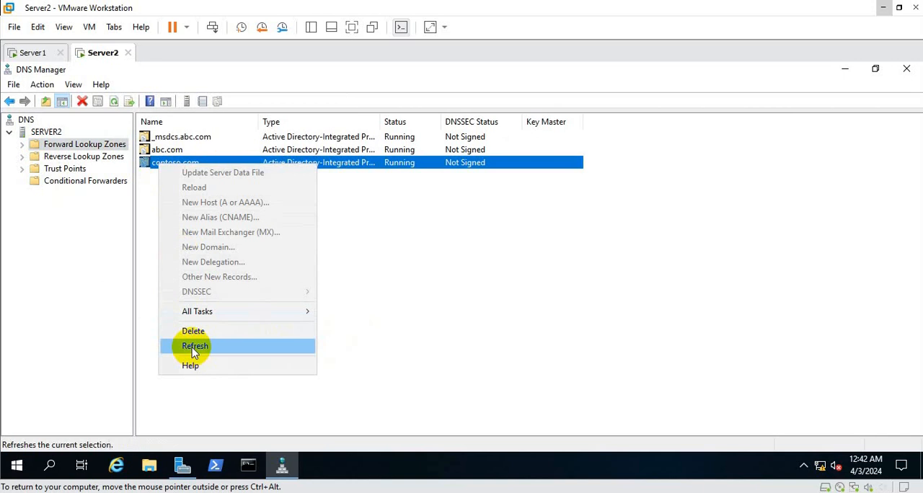
pyautogui.click(220, 344)
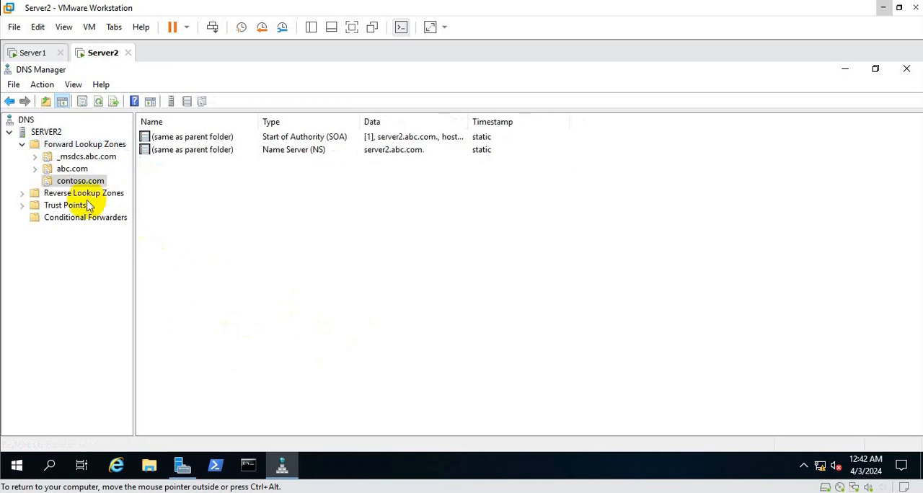
pyautogui.click(75, 183)
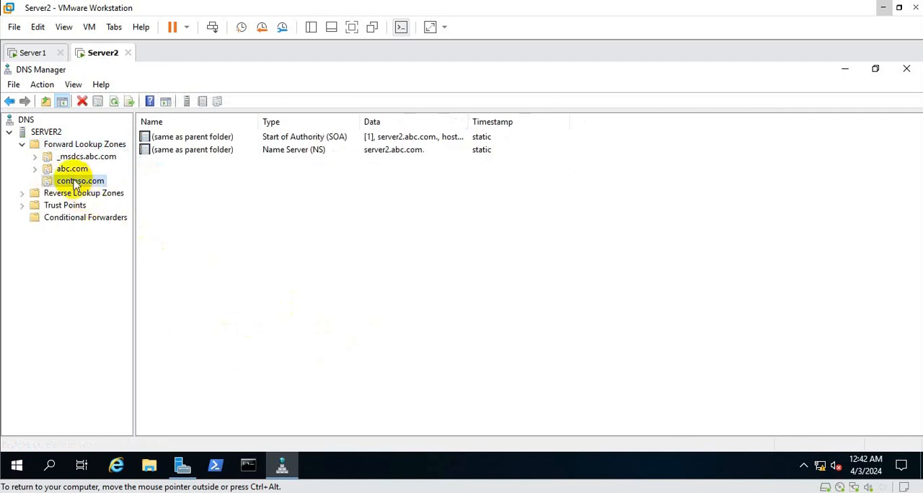
pyautogui.rightClick(75, 183)
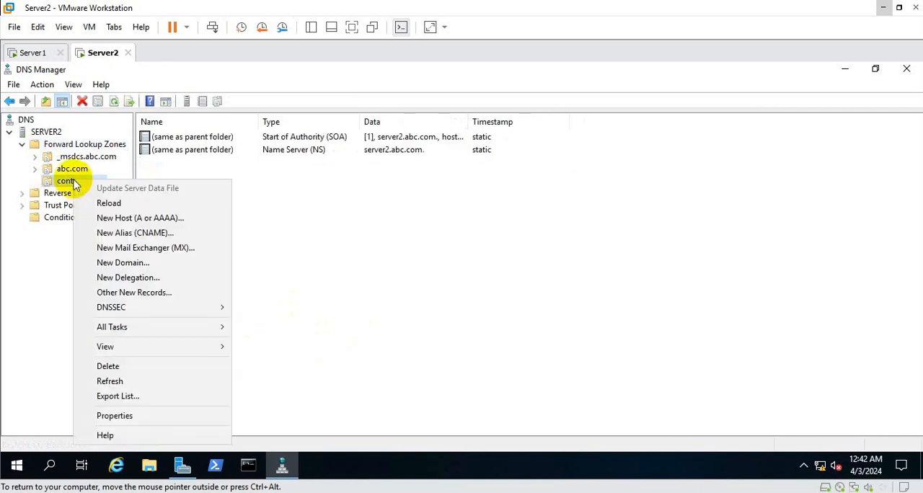
pyautogui.click(307, 206)
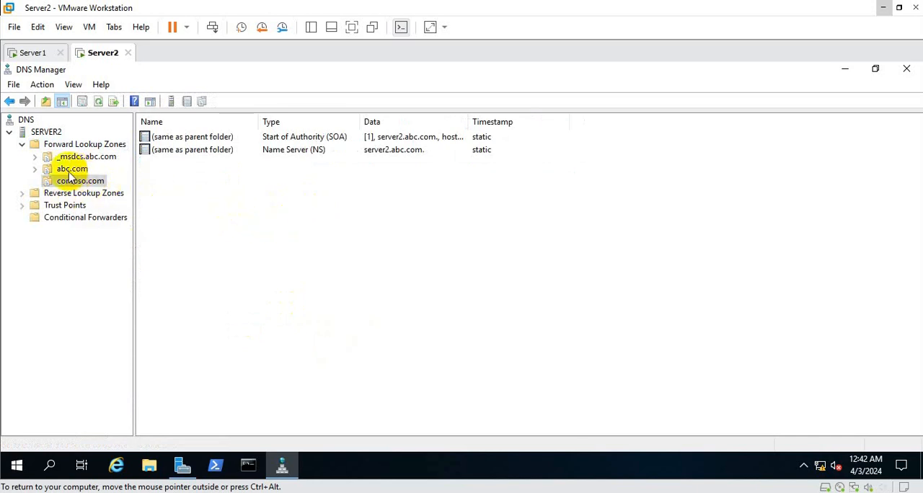
pyautogui.click(94, 184)
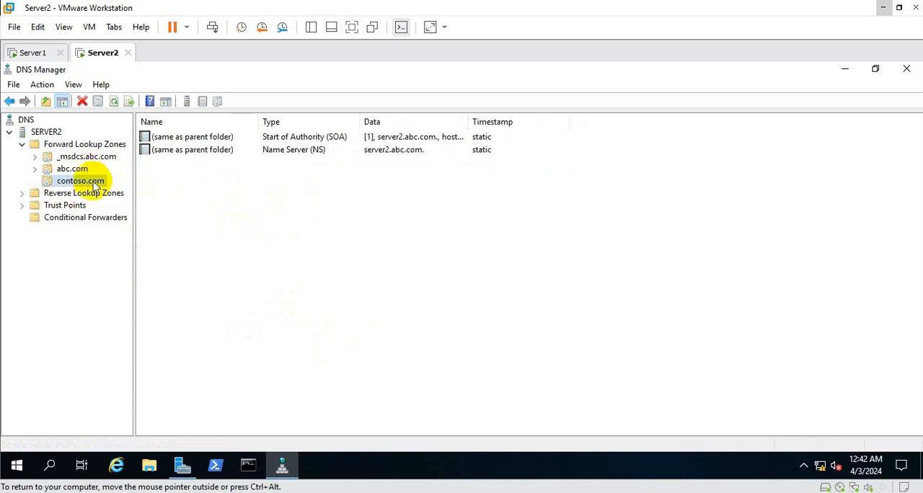
pyautogui.rightClick(94, 184)
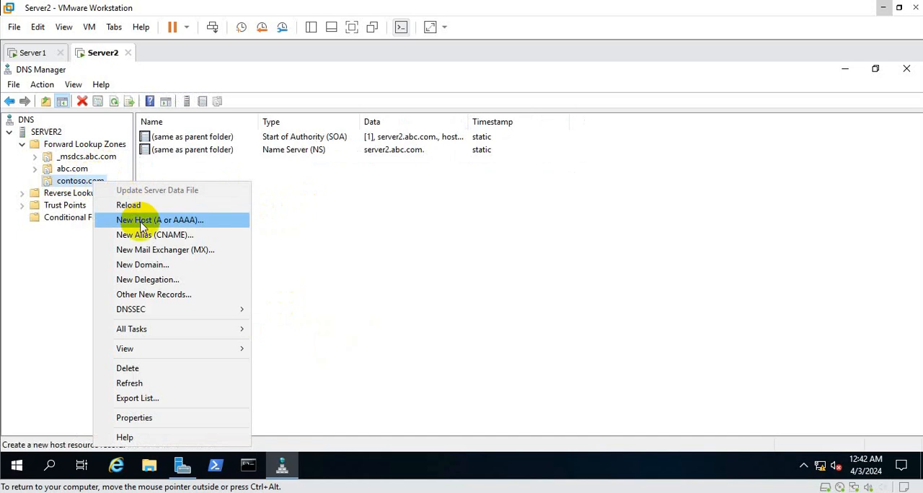
pyautogui.click(142, 222)
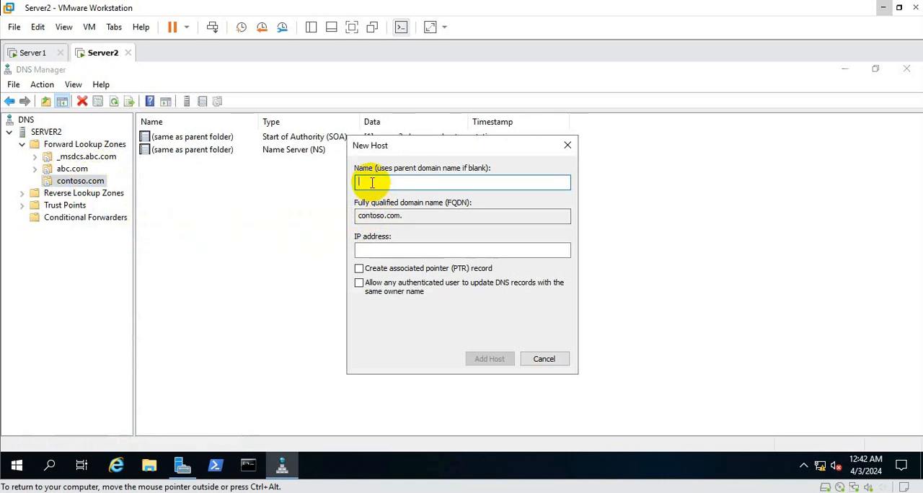
pyautogui.click(211, 235)
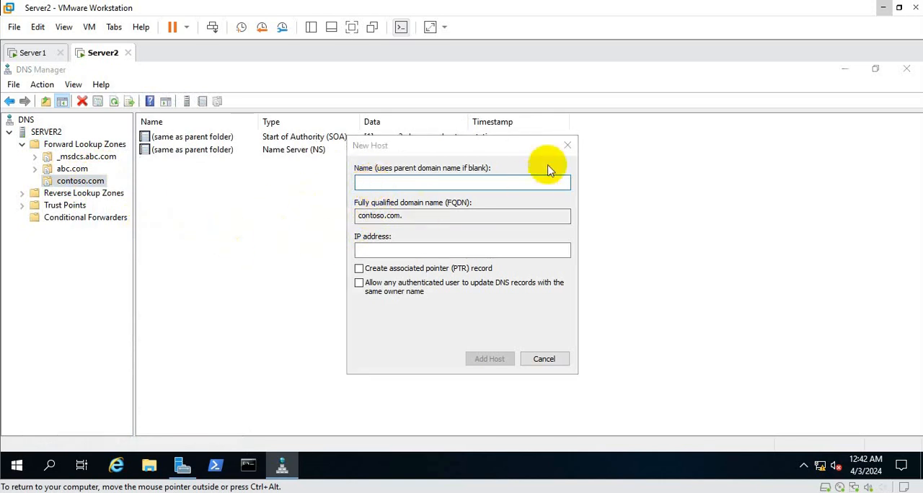
pyautogui.click(567, 145)
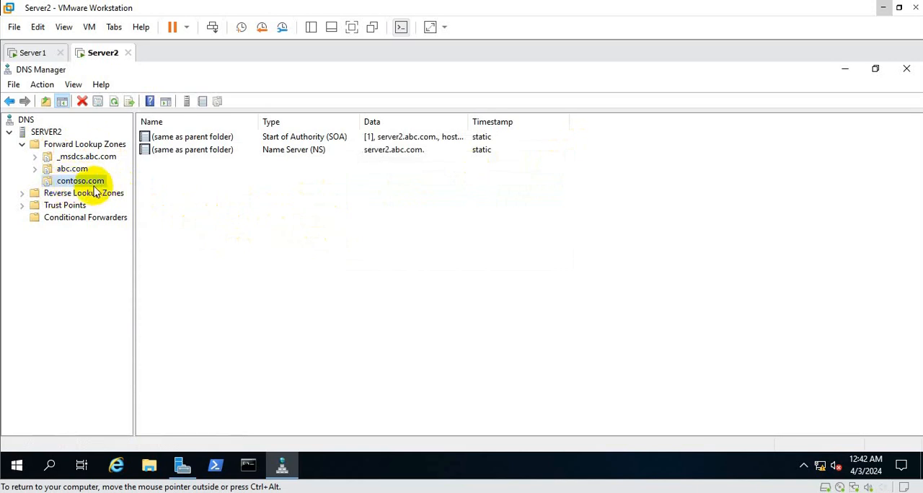
# Add a host record named host1 with IP address 192.168.11.1 to the contoso.com zone.
pyautogui.rightClick(77, 188)
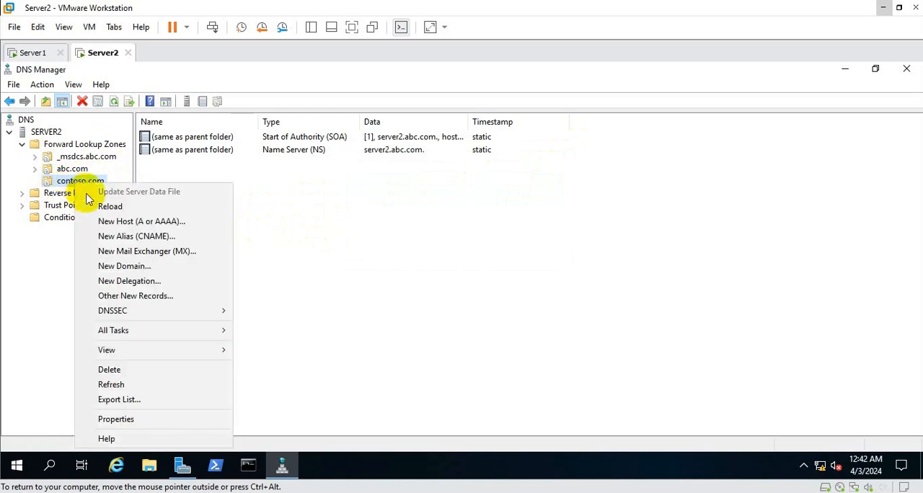
pyautogui.click(111, 222)
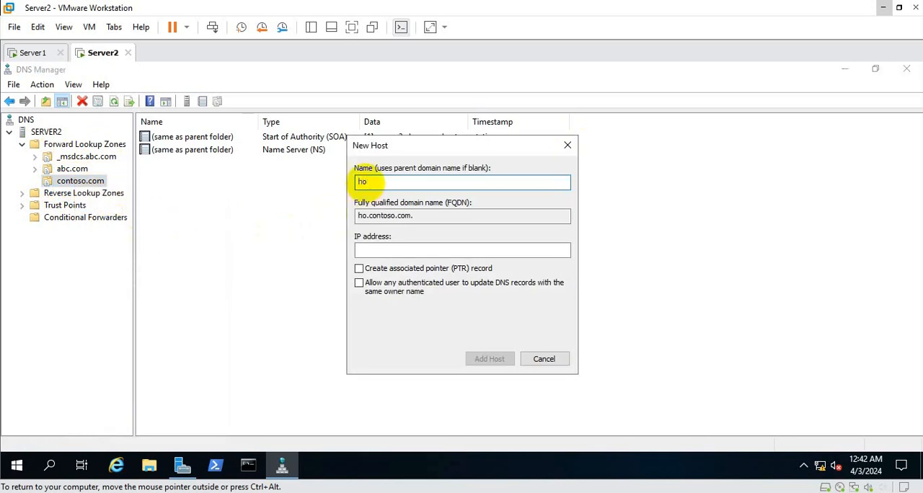
pyautogui.write('host1')
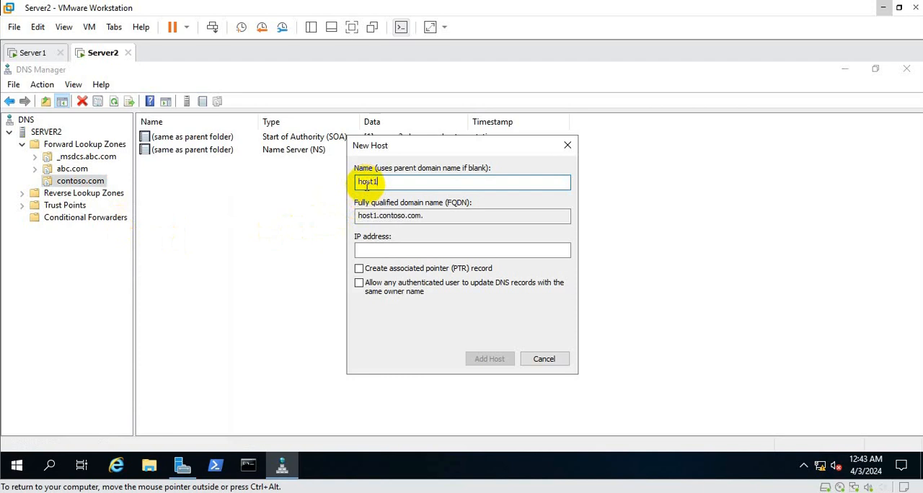
pyautogui.click(369, 250)
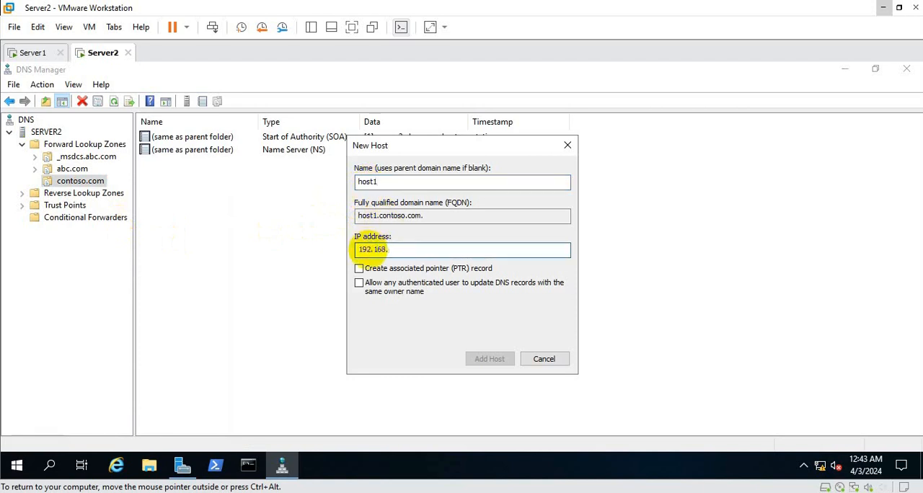
pyautogui.write('192.168.11.1')
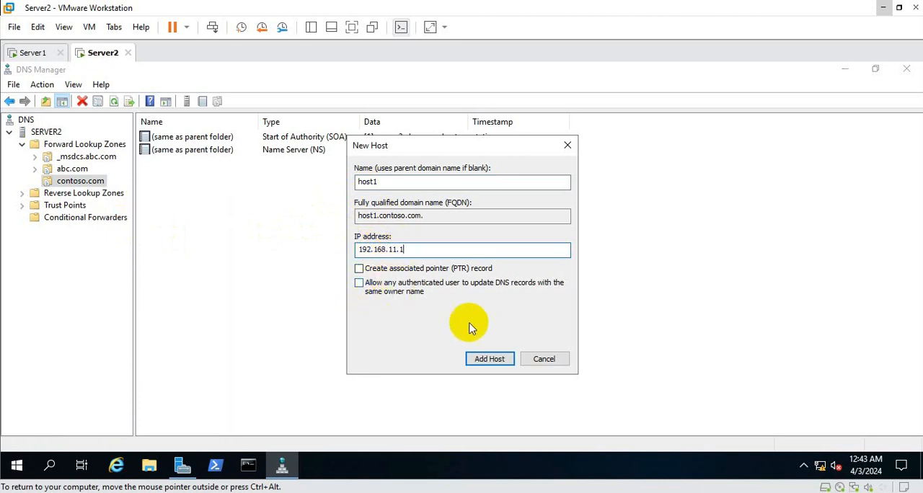
pyautogui.click(491, 359)
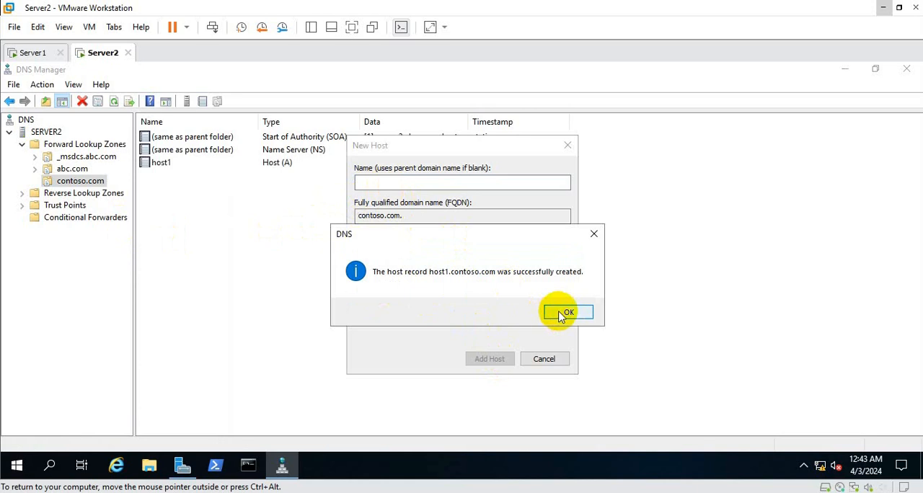
pyautogui.click(566, 313)
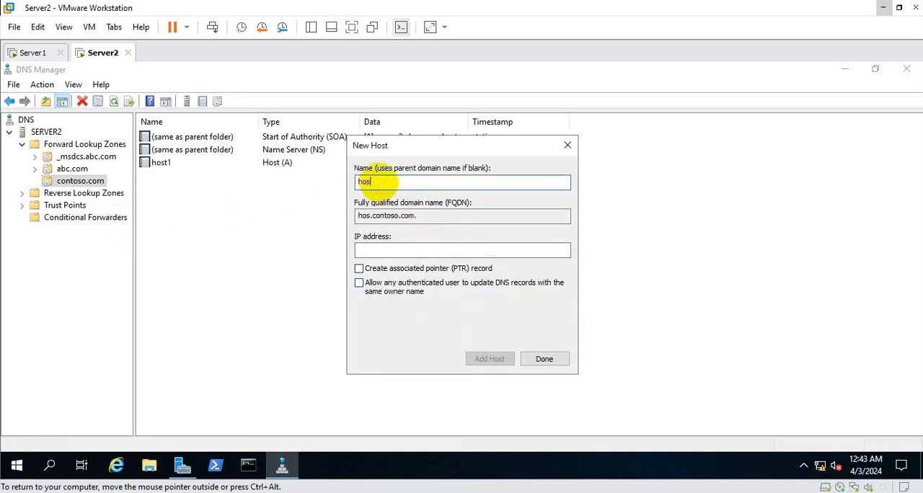
# Add a second host record named host2 with IP address 192.168.11.2 to contoso.com and finish adding hosts.
pyautogui.write('host2')
pyautogui.click(369, 248)
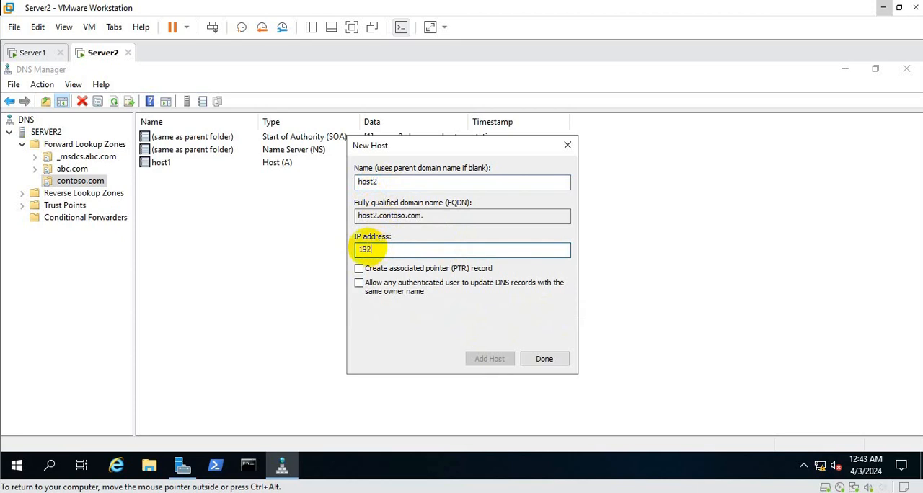
pyautogui.write('192.168.11.2')
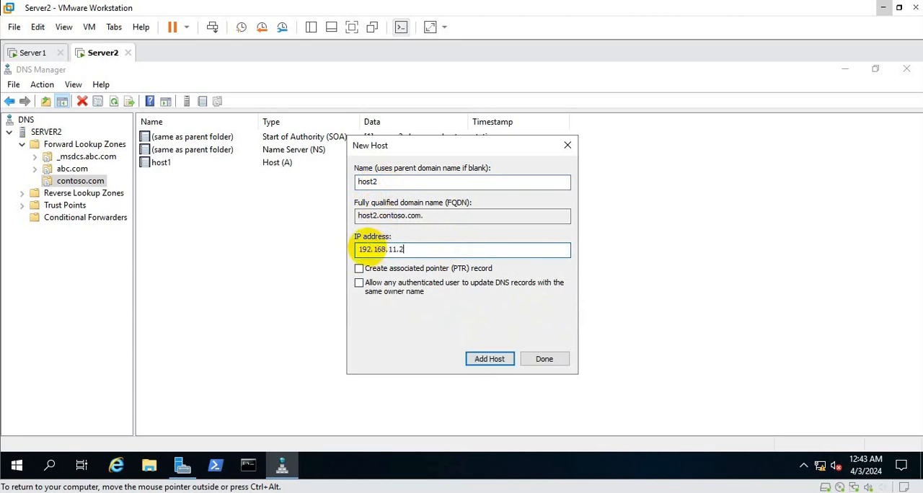
pyautogui.click(489, 359)
pyautogui.click(584, 311)
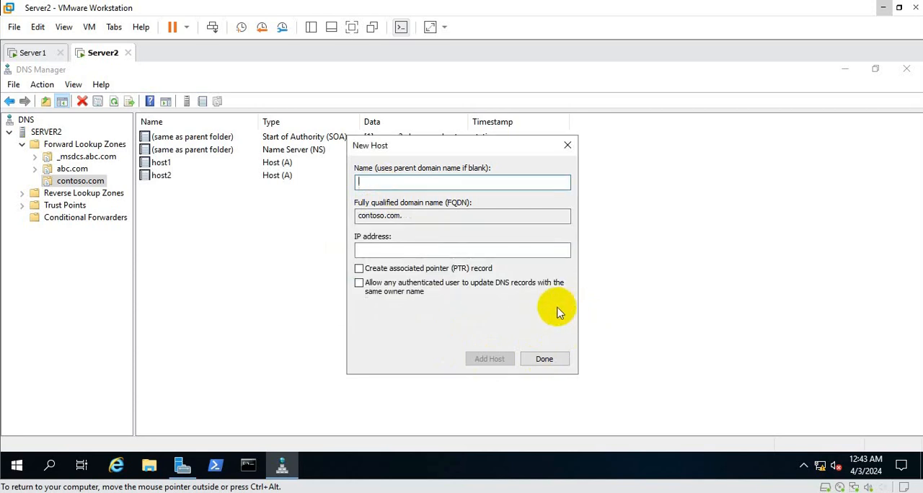
pyautogui.click(544, 360)
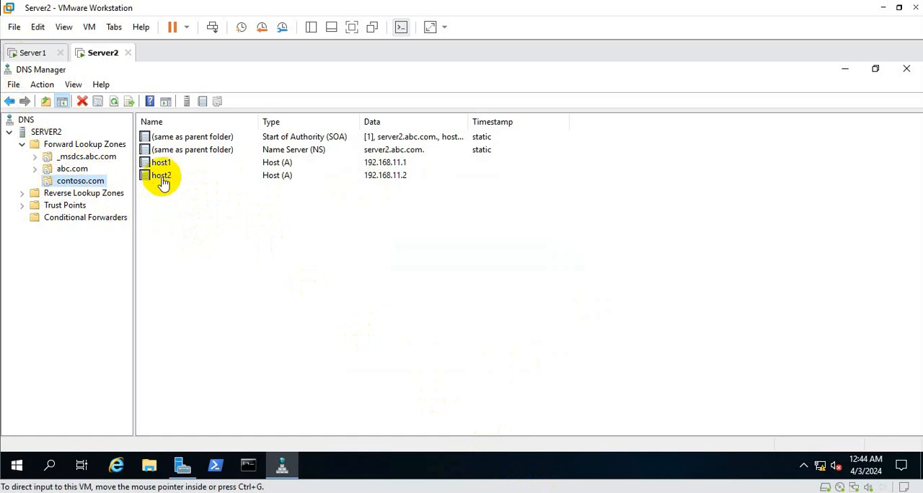
# Switch to the Server1 virtual machine and open DNS Manager maximized.
pyautogui.click(31, 53)
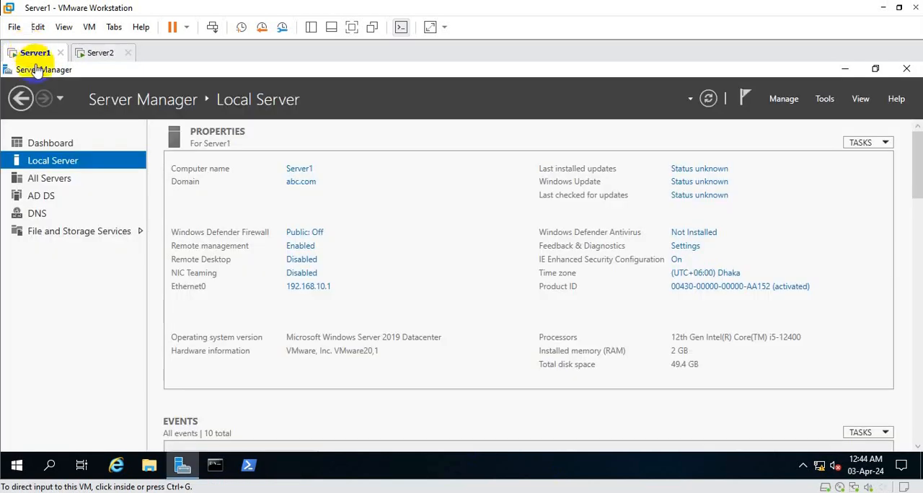
pyautogui.click(825, 100)
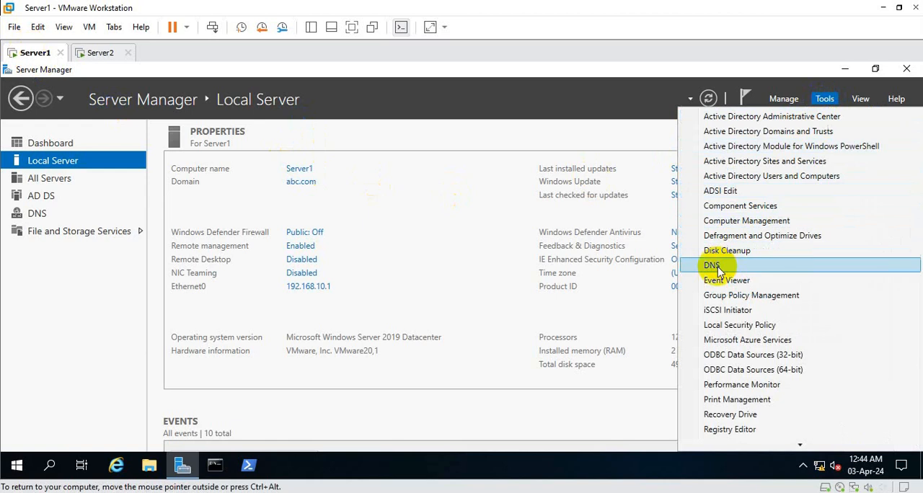
pyautogui.click(825, 99)
pyautogui.click(717, 265)
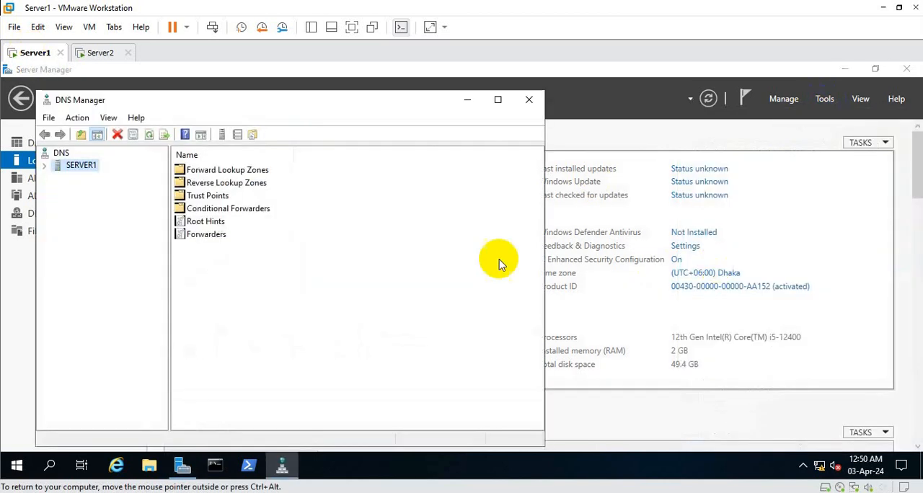
pyautogui.click(498, 99)
# Add 192.168.10.2 as a forwarder in SERVER1's DNS server properties and apply the change.
pyautogui.rightClick(50, 133)
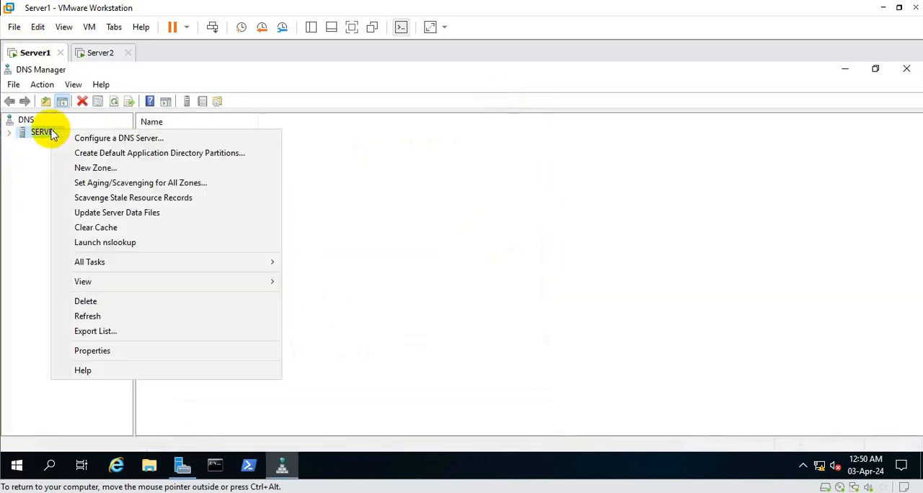
pyautogui.click(92, 351)
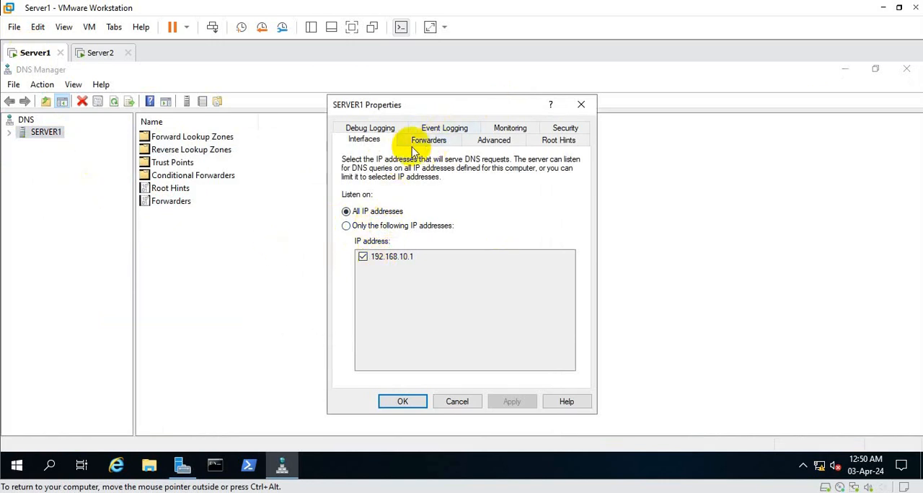
pyautogui.click(372, 130)
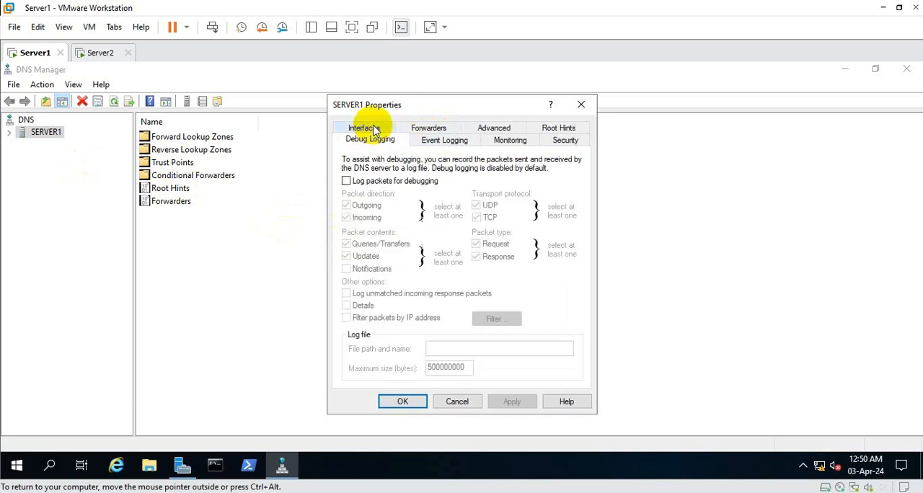
pyautogui.click(430, 128)
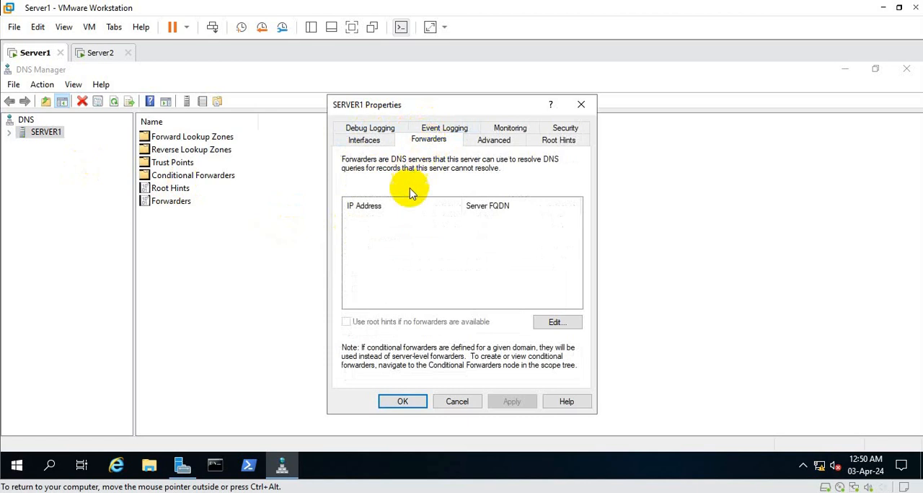
pyautogui.click(553, 323)
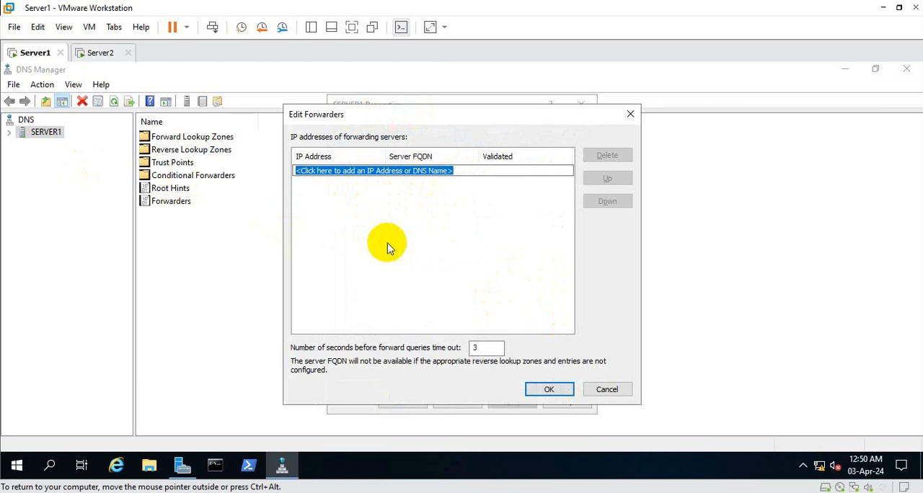
pyautogui.write('192.')
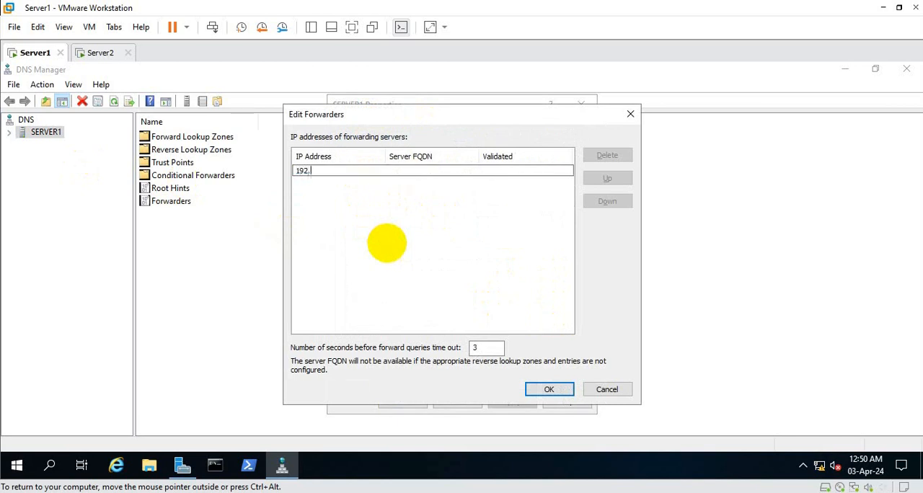
pyautogui.write('168.')
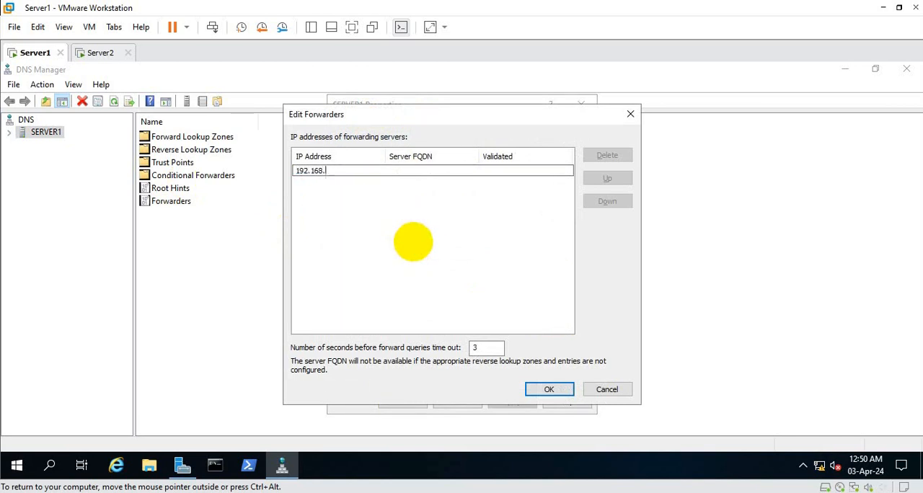
pyautogui.write('10.2')
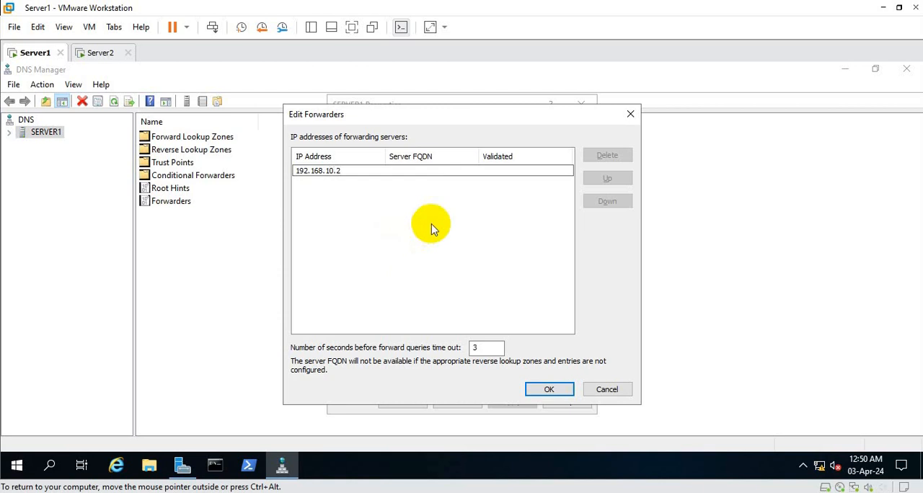
pyautogui.press('Return')
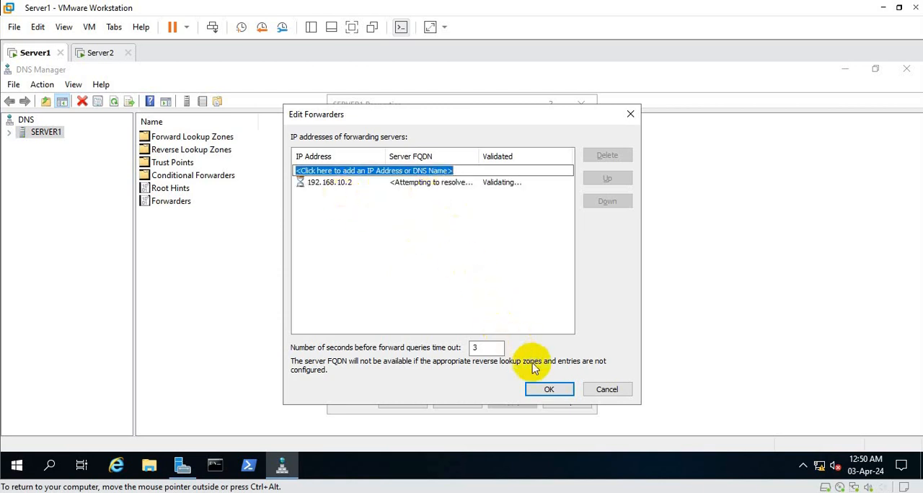
pyautogui.click(544, 390)
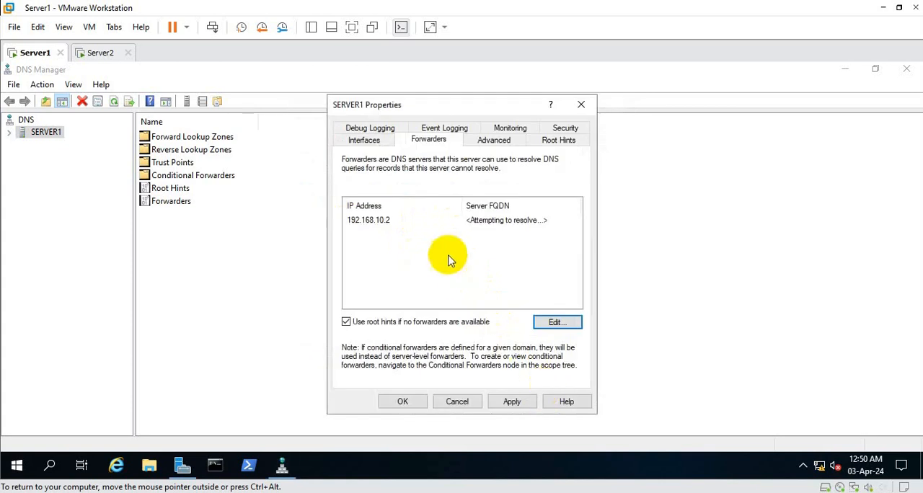
pyautogui.click(511, 402)
pyautogui.click(411, 402)
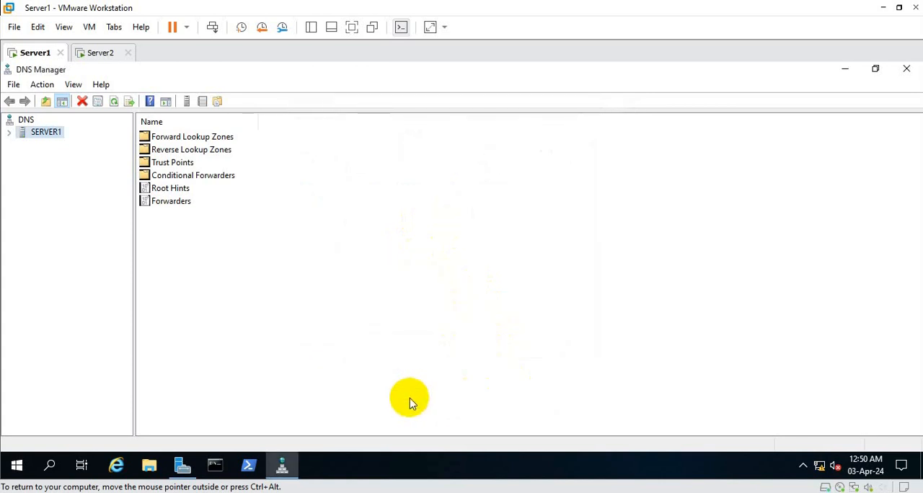
# Start a new conditional forwarder on SERVER1 for the DNS domain contoso.com.
pyautogui.click(10, 133)
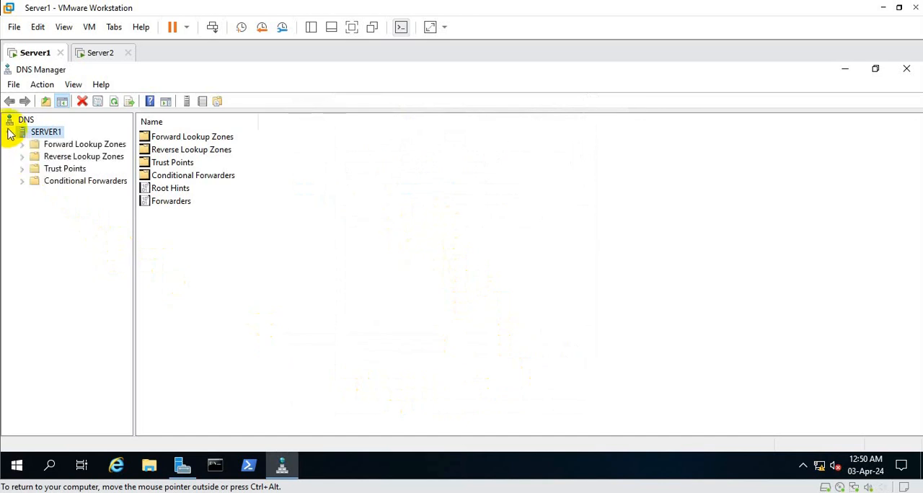
pyautogui.click(63, 181)
pyautogui.rightClick(63, 184)
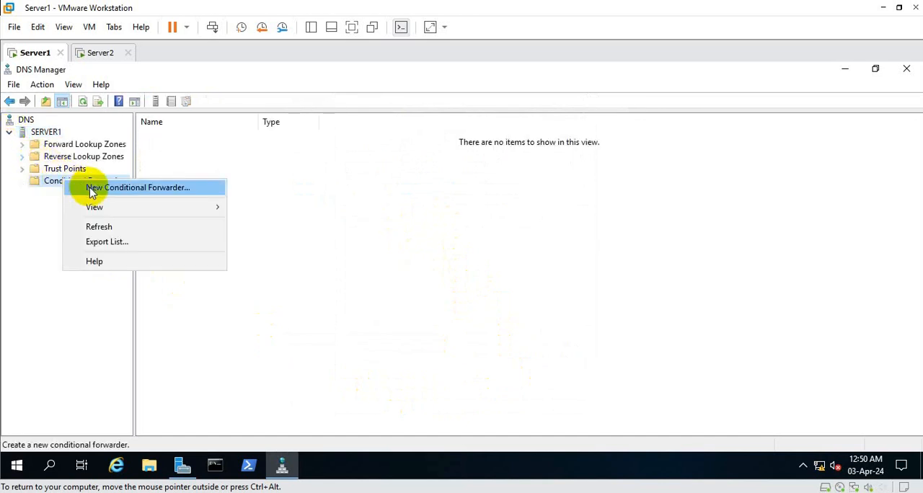
pyautogui.click(160, 192)
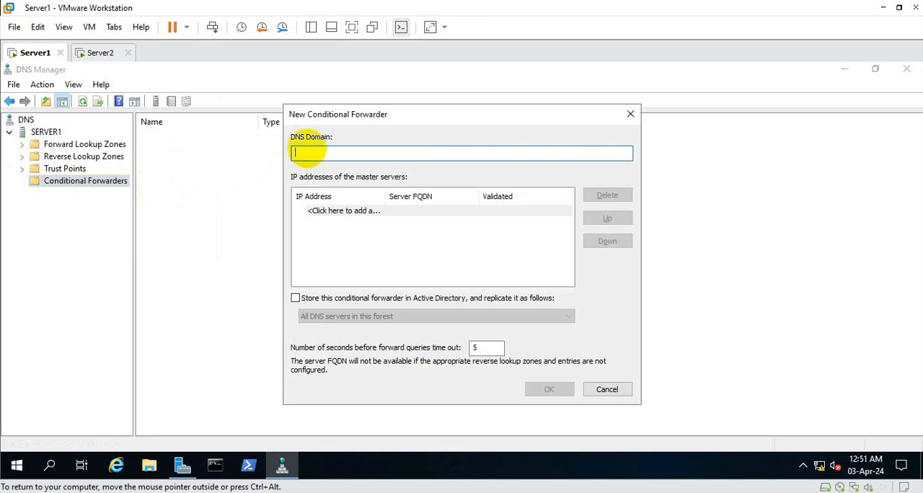
pyautogui.write('con')
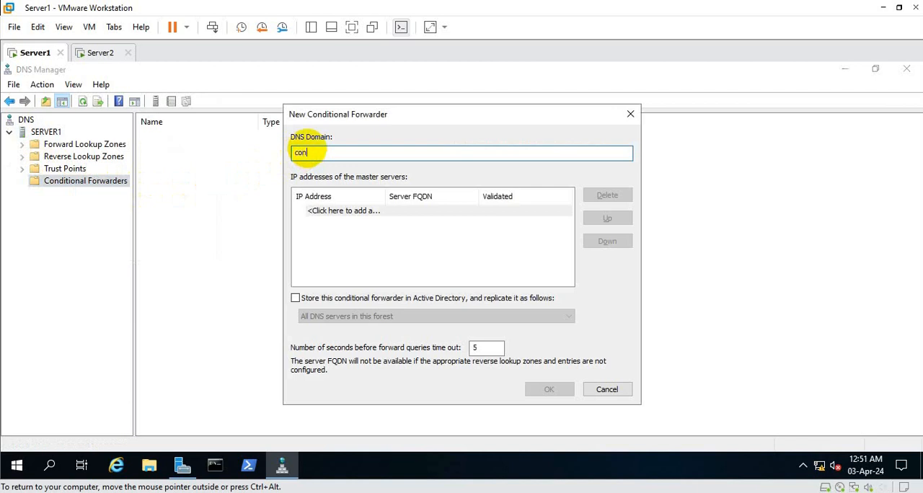
pyautogui.write('toso.com')
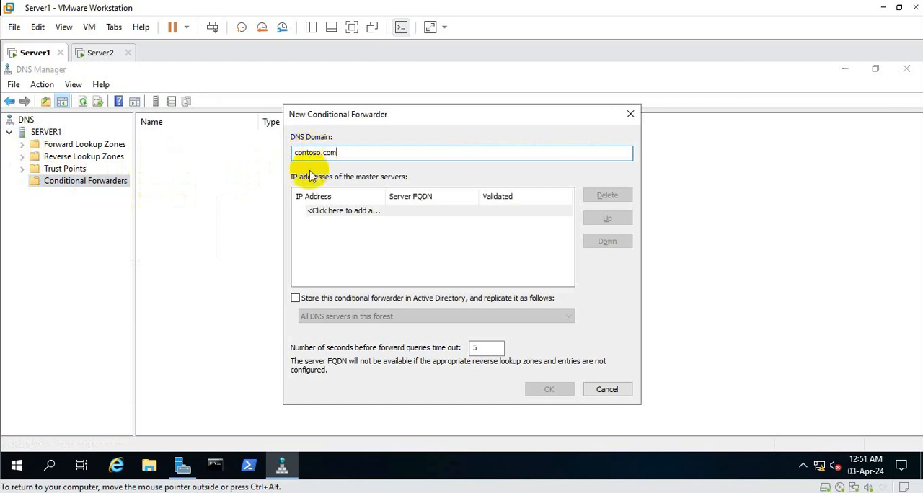
# Add master server 192.168.10.2, store the conditional forwarder in Active Directory replicated to all DNS servers in this forest, and create it.
pyautogui.click(368, 211)
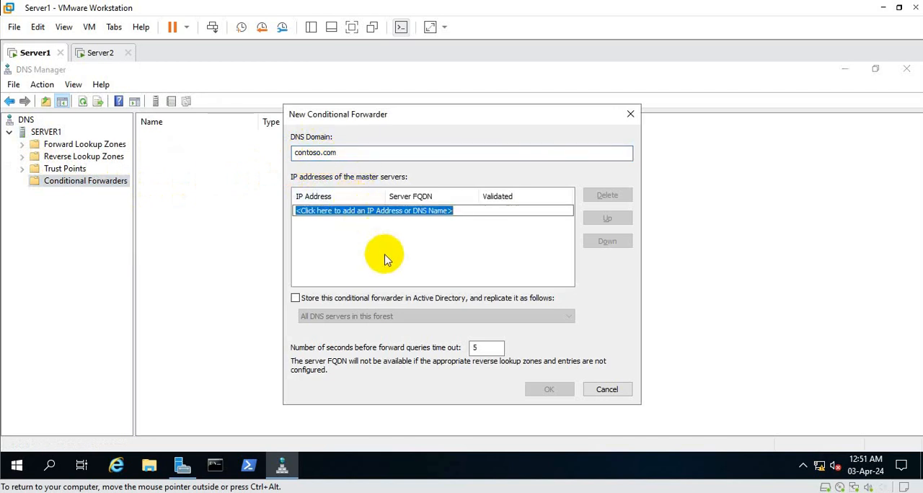
pyautogui.write('192.168.10.2')
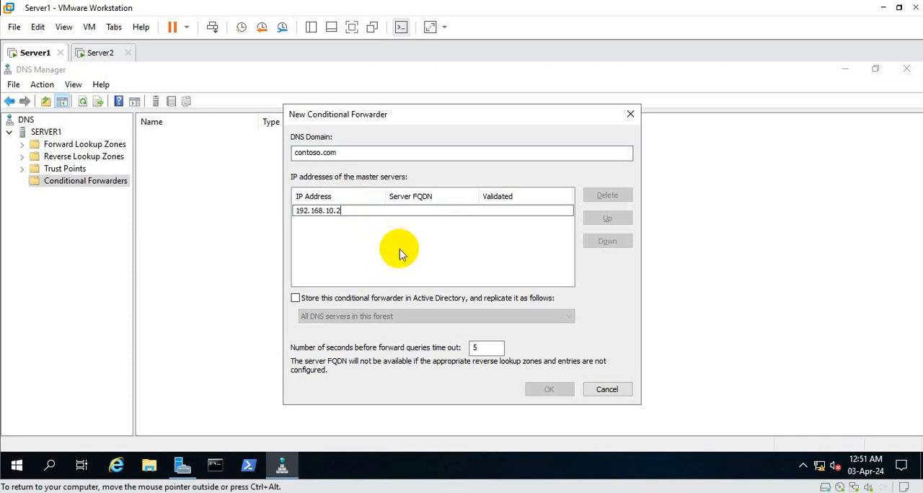
pyautogui.press('Return')
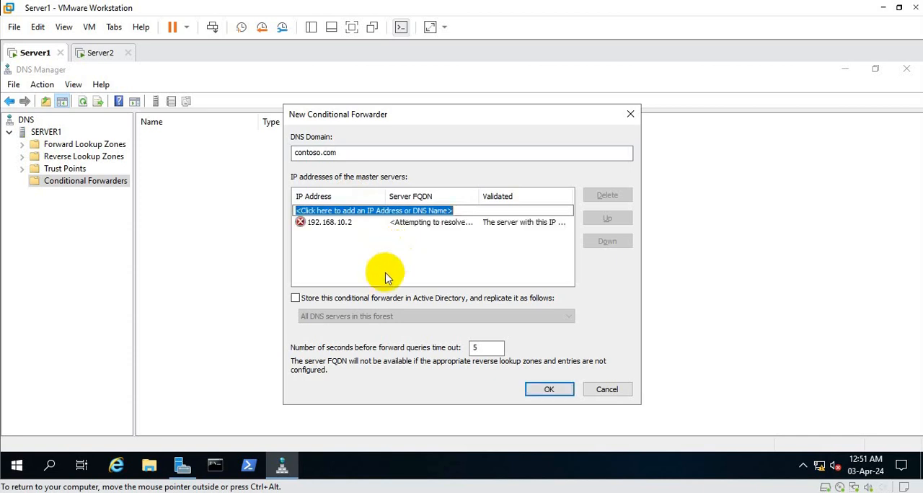
pyautogui.click(296, 298)
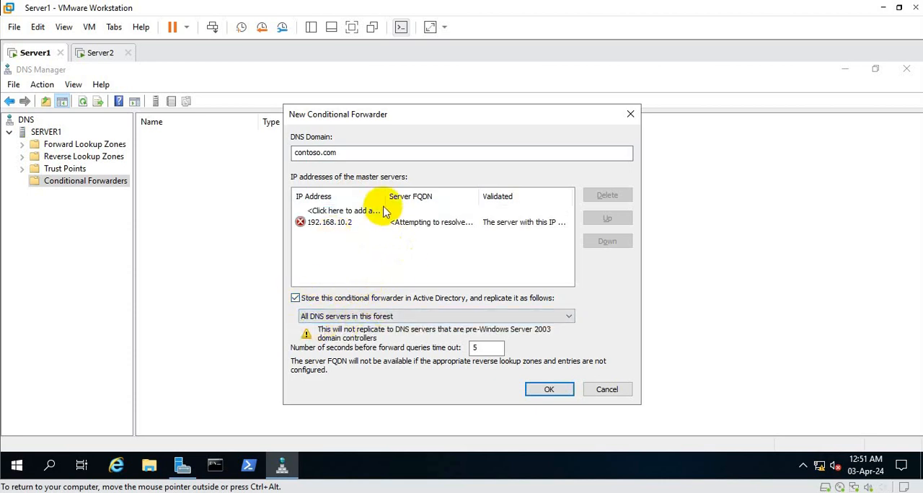
pyautogui.click(546, 390)
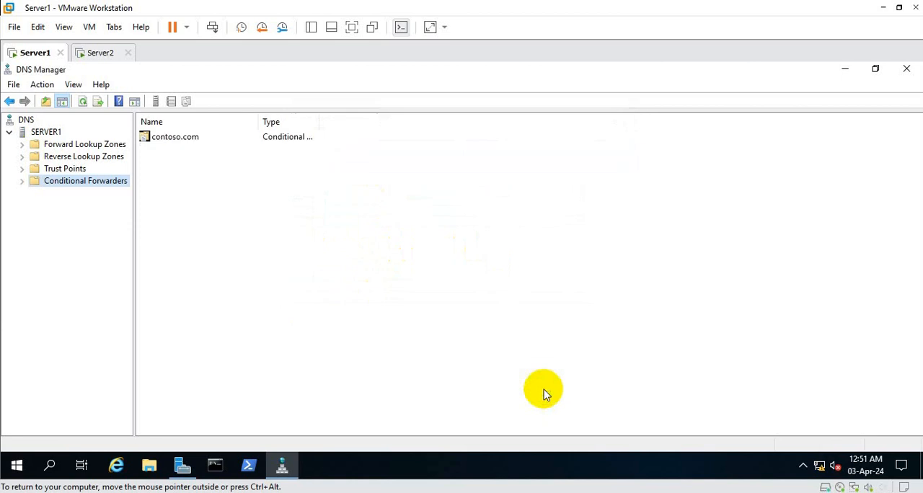